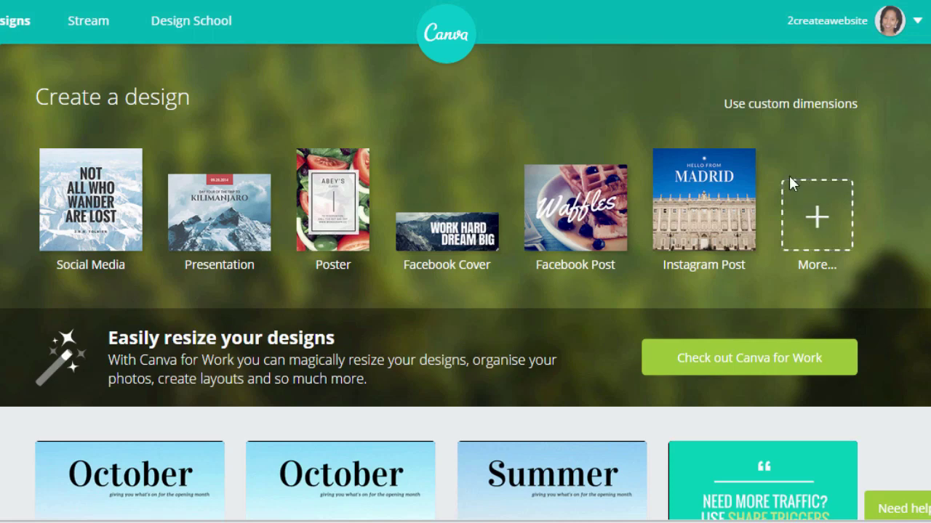
Start an eBook design from the September cover template
click(818, 232)
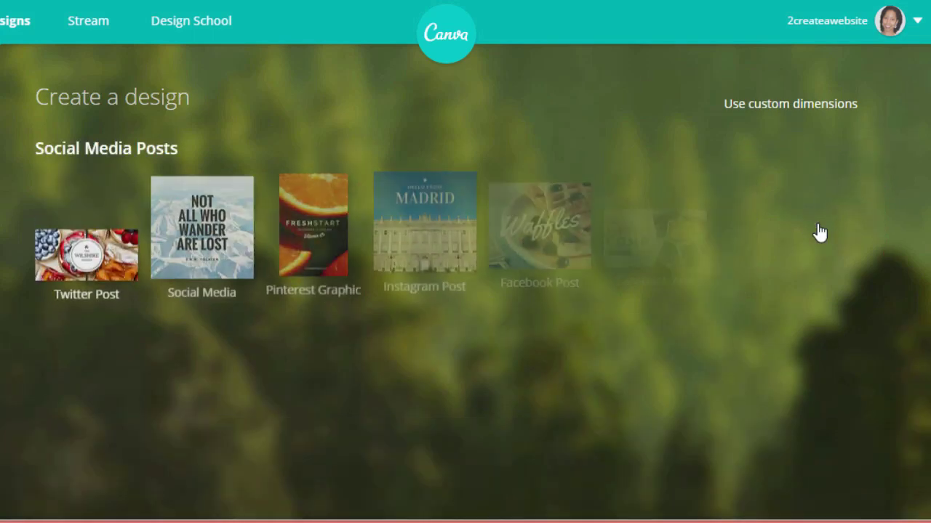
scroll(818, 231, down, 5)
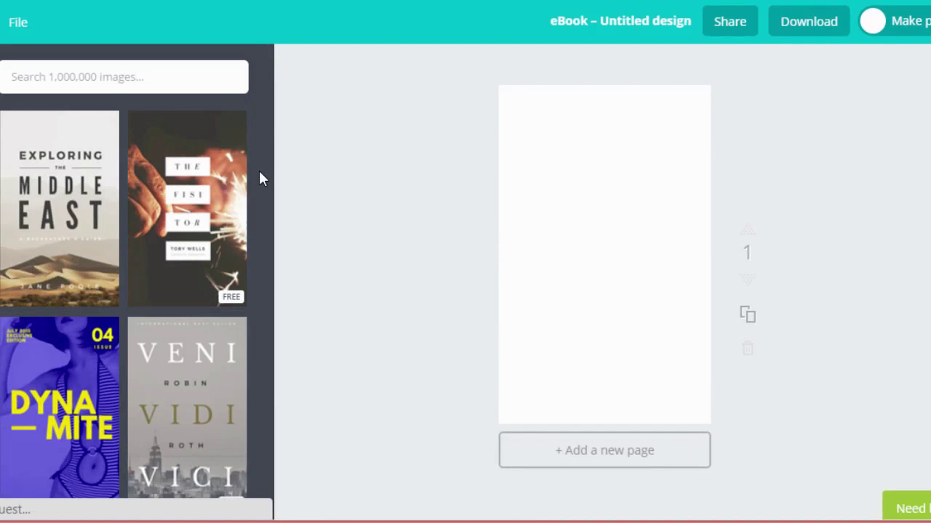
scroll(205, 146, down, 4)
scroll(203, 155, down, 8)
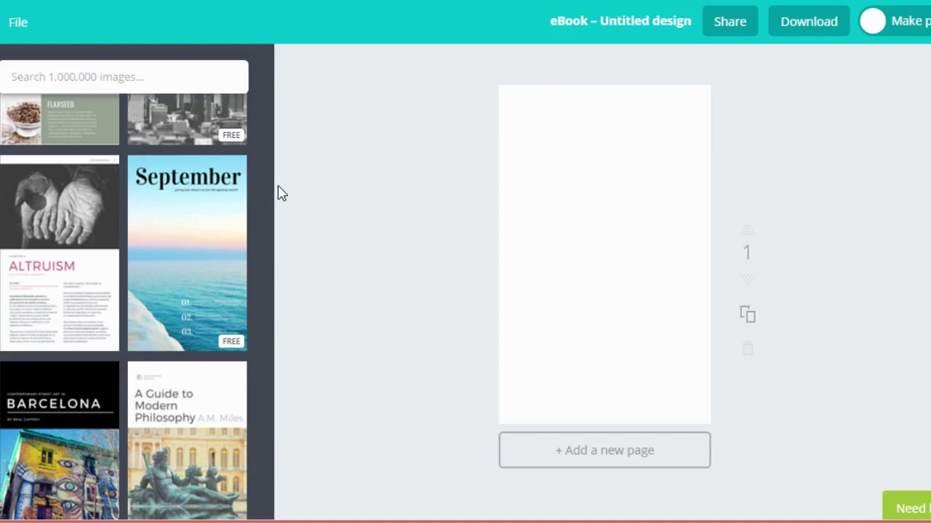
click(204, 199)
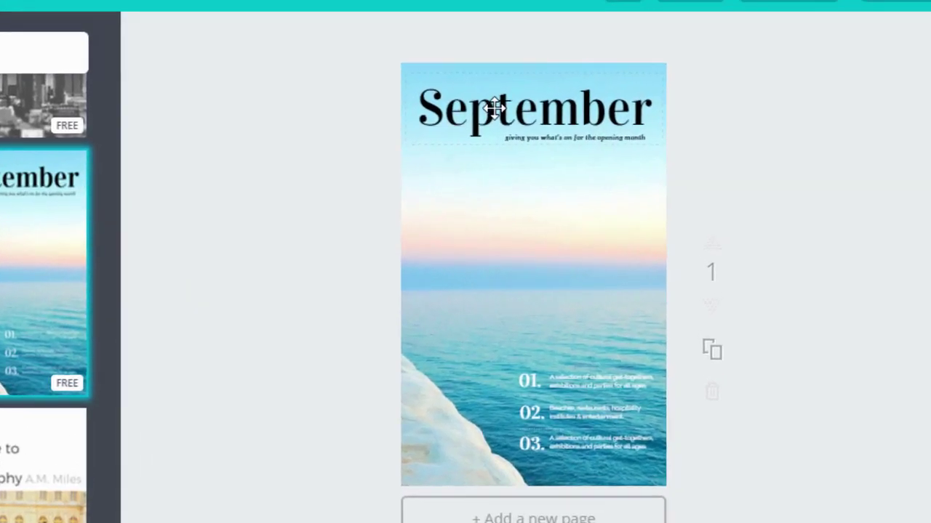
Replace the headline 'September' with 'October' and review the title colour choices
click(493, 108)
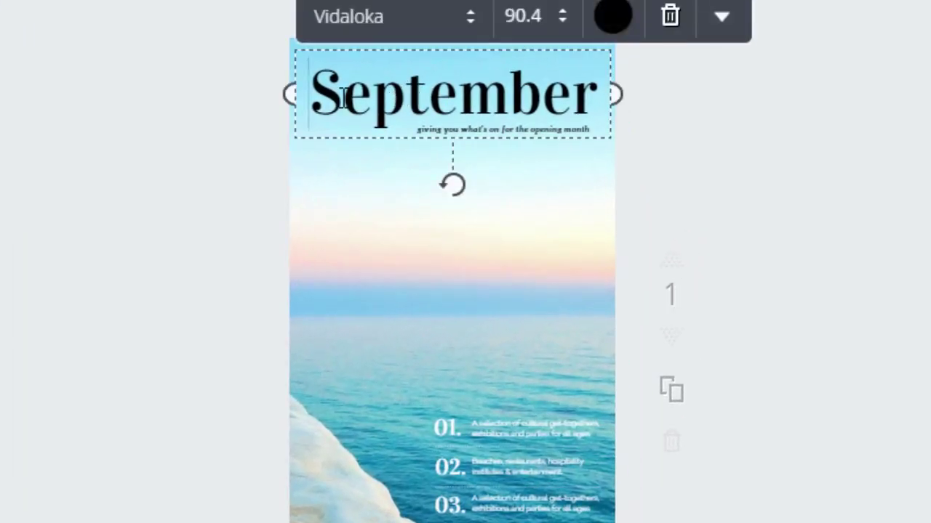
double_click(343, 98)
text(Octob)
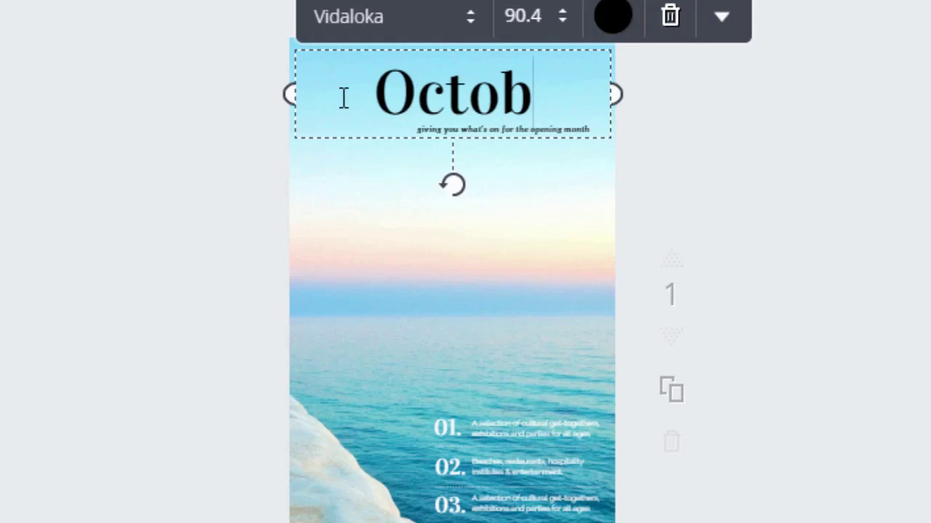
text(er)
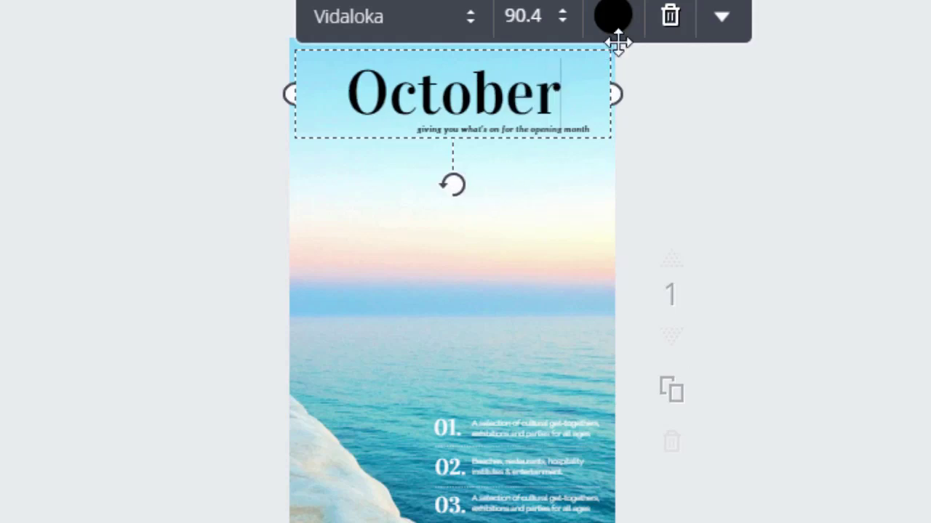
click(616, 22)
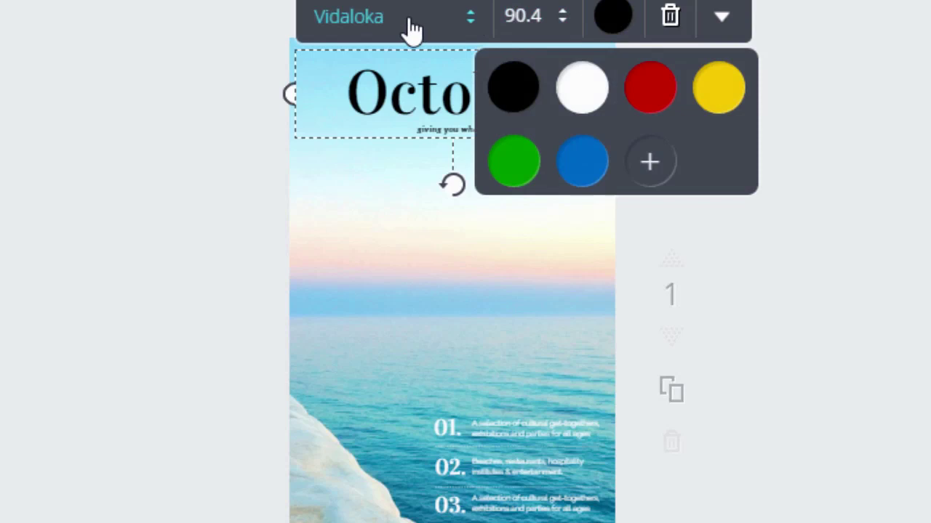
click(352, 246)
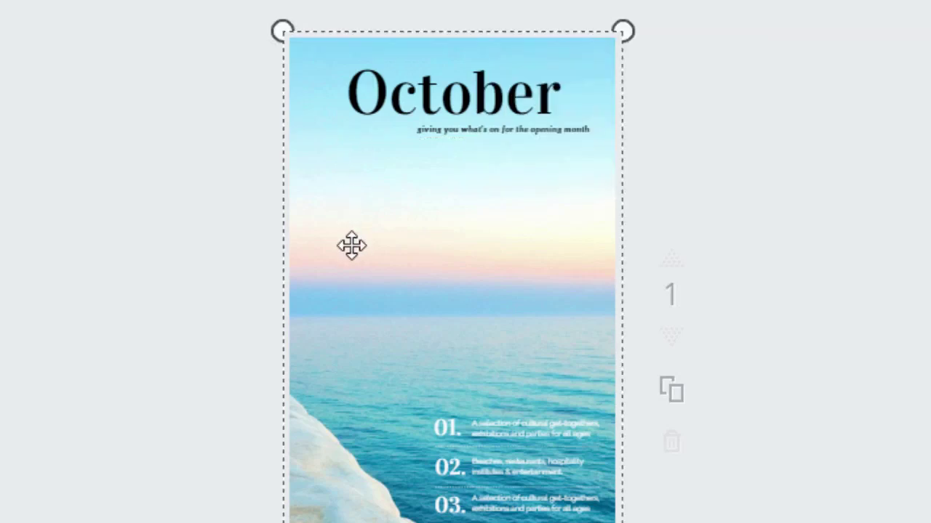
Slide the sea photo right within its crop so the white cliff with bathers shows
double_click(352, 246)
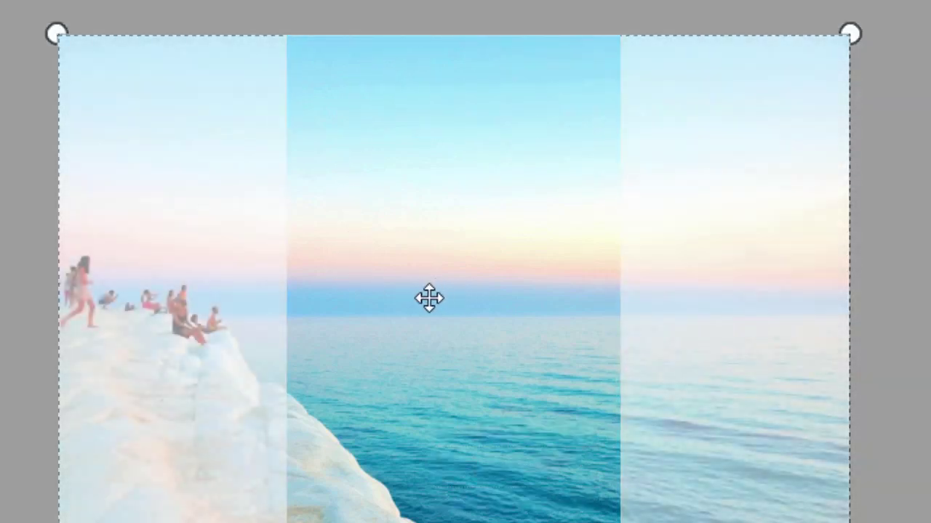
drag(410, 298, 608, 312)
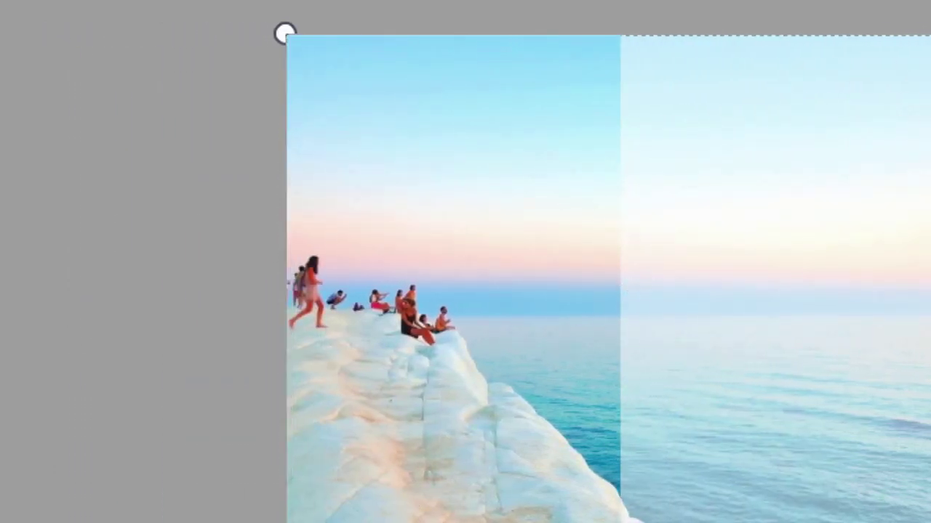
key(Return)
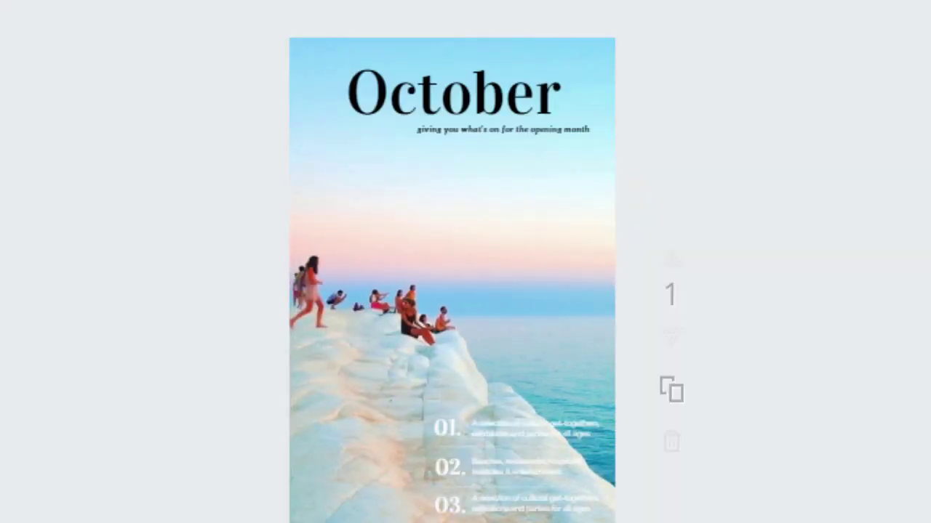
Copy the '01.' numeral and move the copy up above the numbered list
click(446, 428)
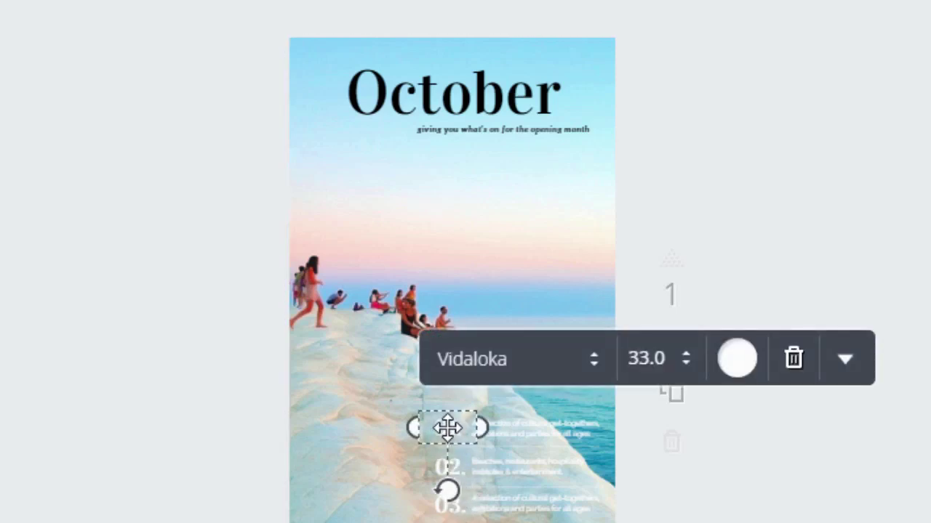
click(846, 364)
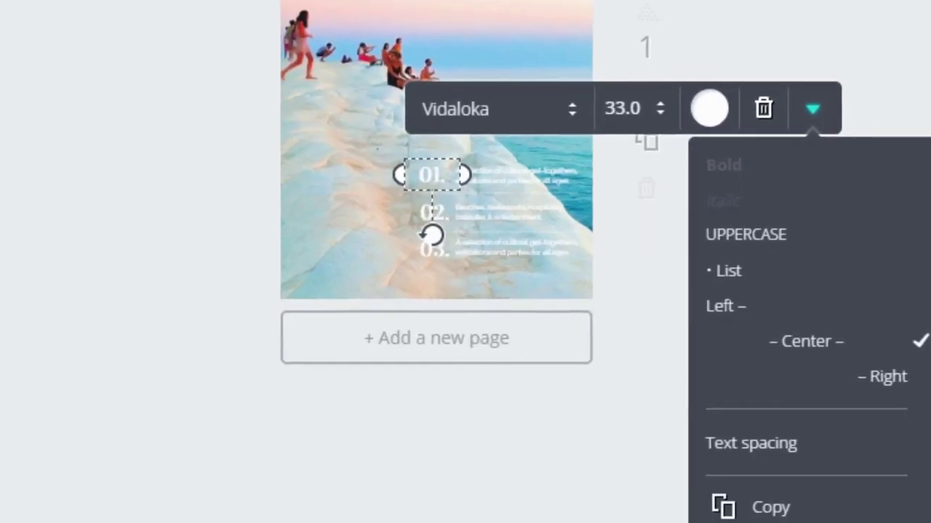
click(666, 395)
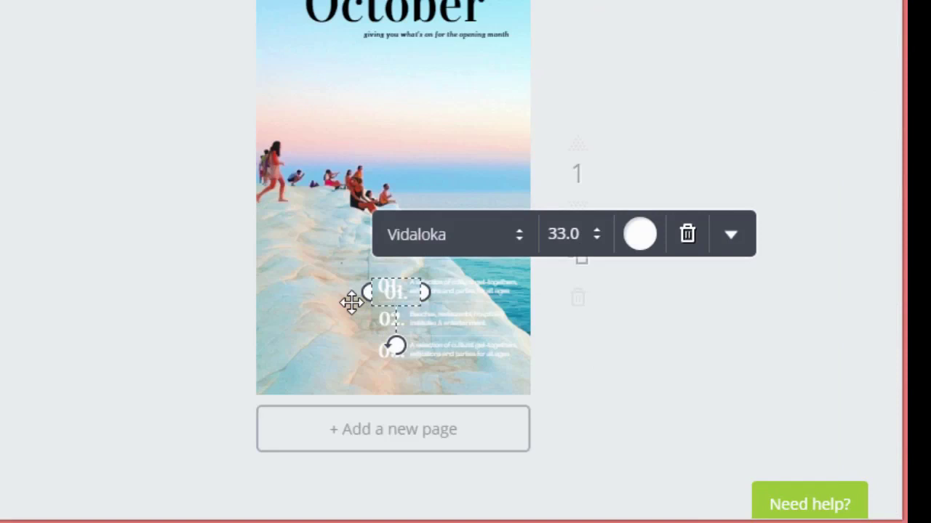
drag(354, 301, 348, 258)
click(386, 251)
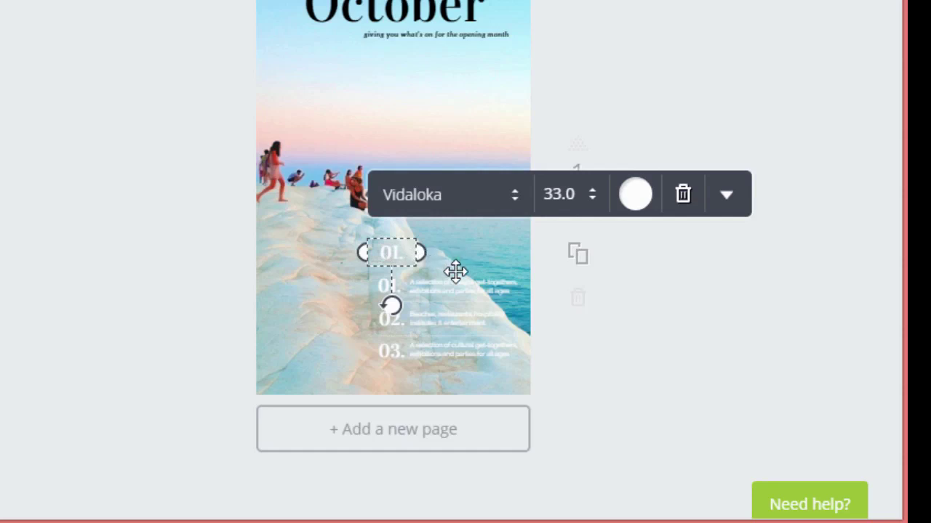
click(451, 293)
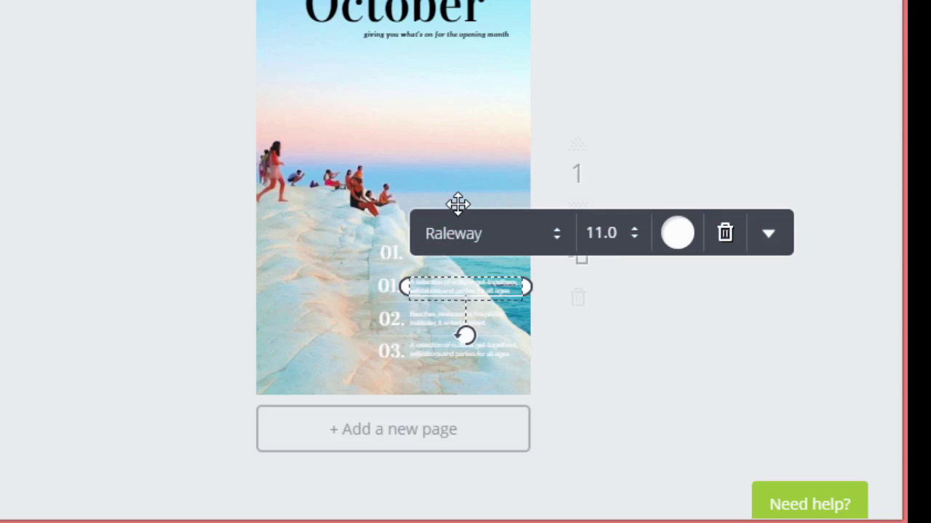
Add page 2 with a 'Heading 1' title at the top and body text directly below
click(355, 437)
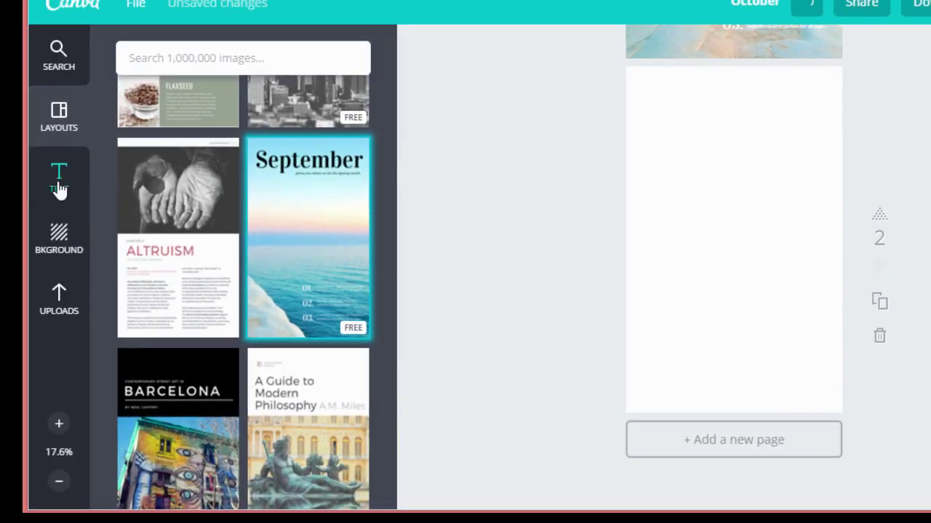
click(60, 187)
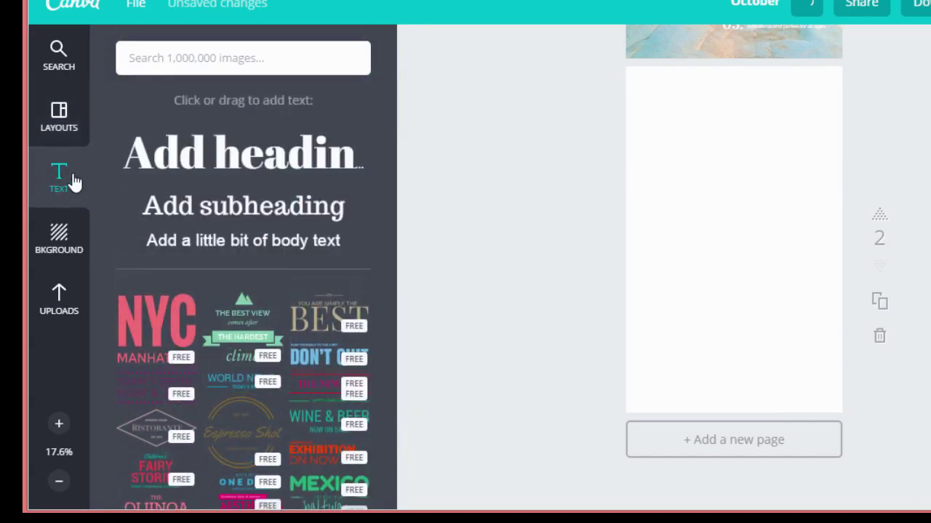
click(204, 158)
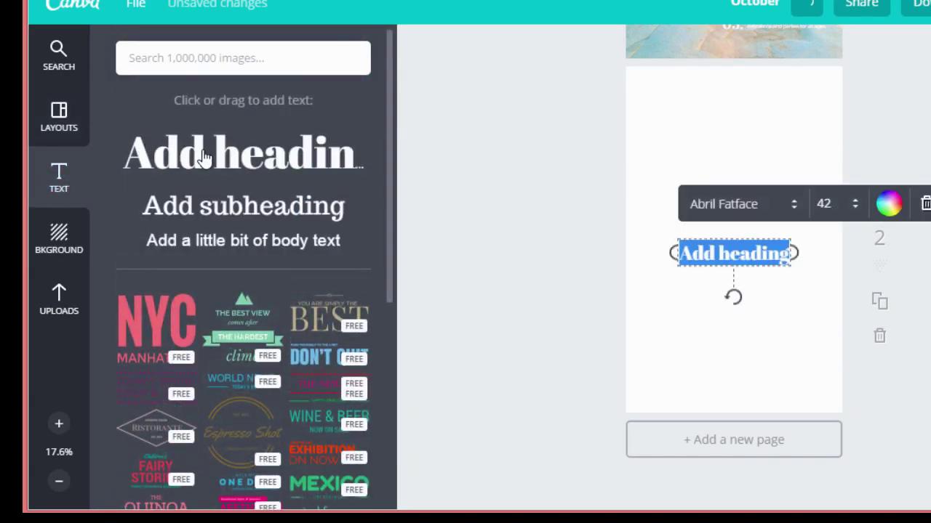
text(Heading)
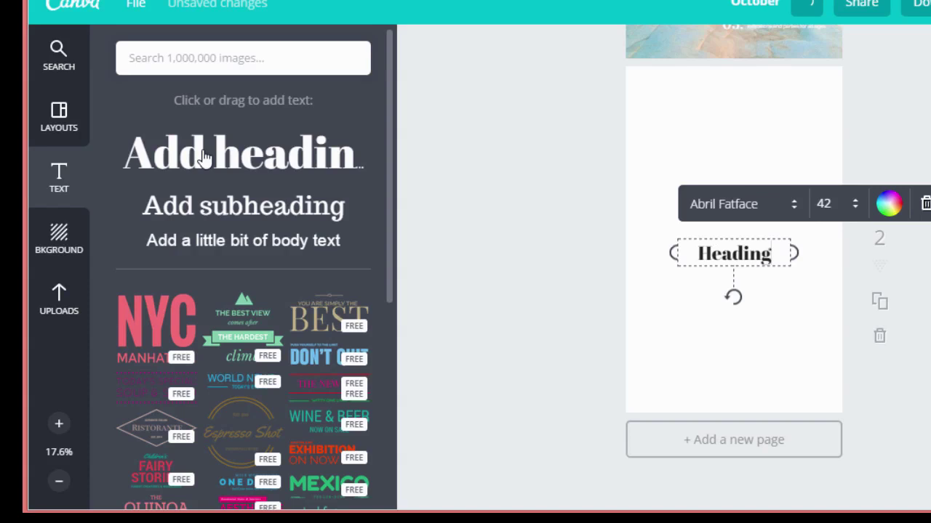
text( 1)
drag(669, 256, 673, 97)
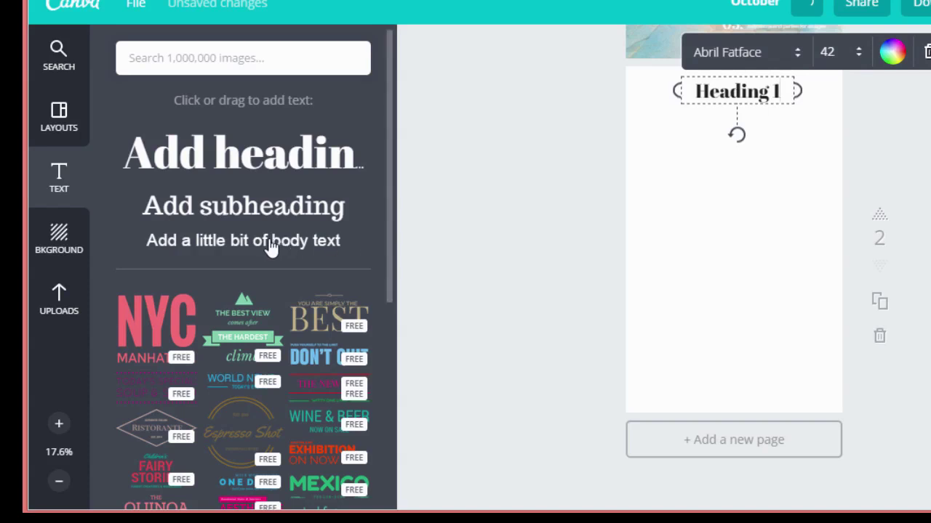
click(228, 250)
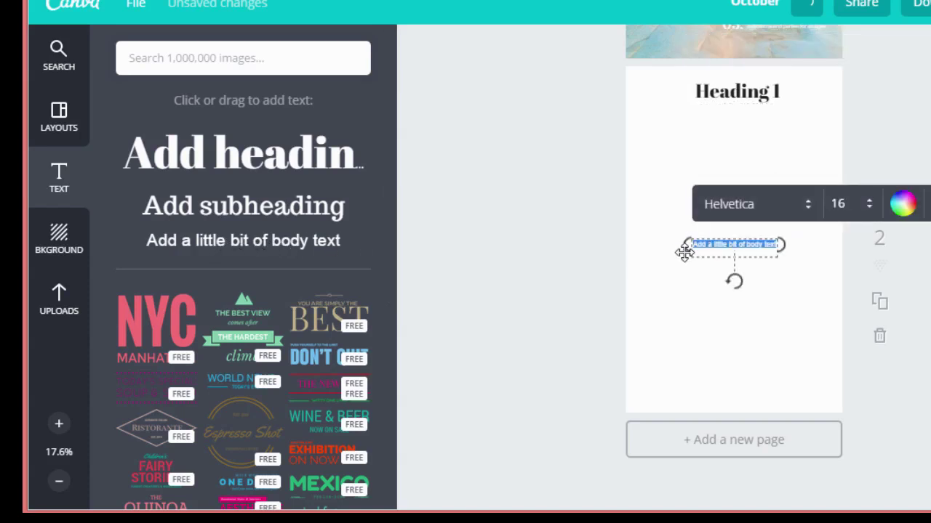
drag(685, 234, 690, 123)
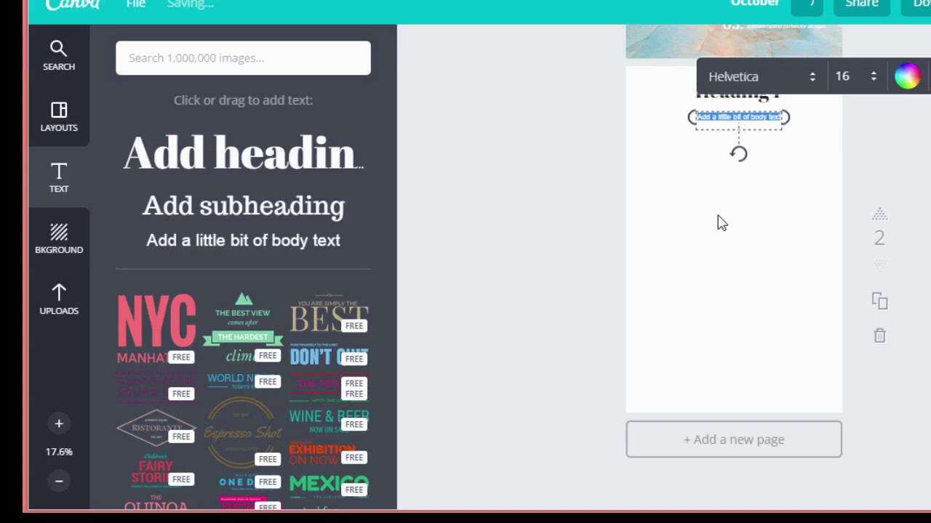
Add the yellow octagon outline frame from Shapes and stretch it taller at top and bottom
click(154, 63)
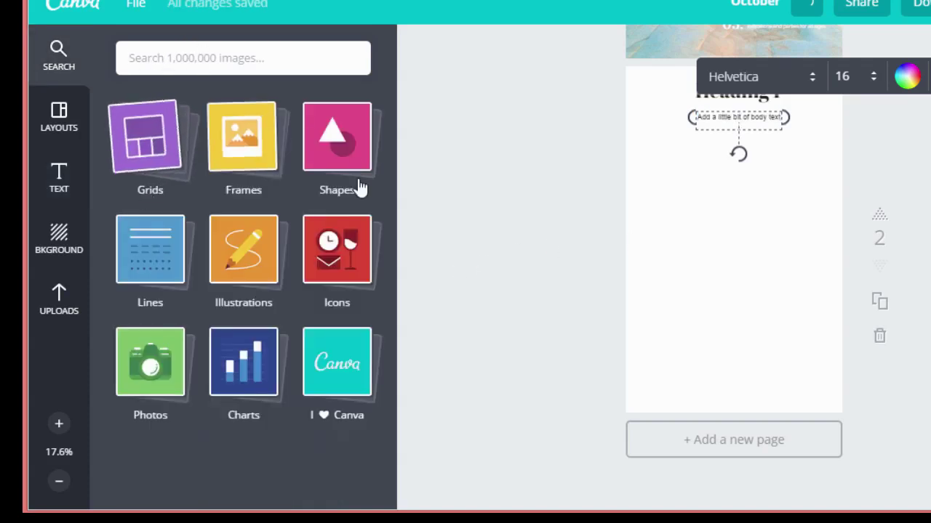
click(339, 156)
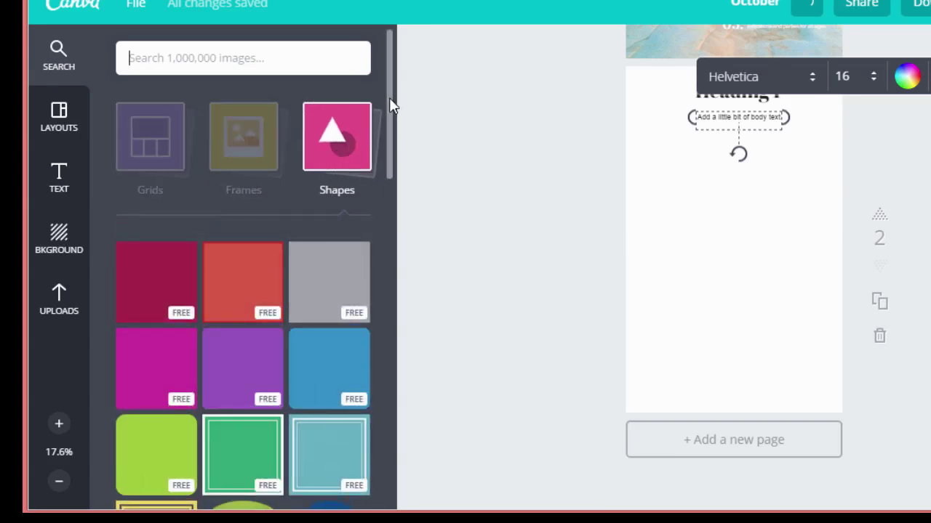
scroll(344, 182, down, 10)
click(345, 182)
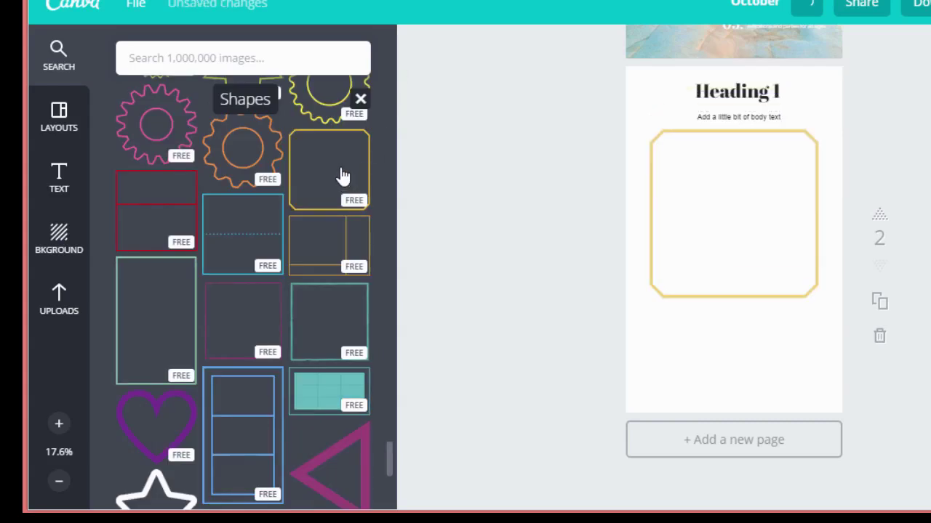
drag(737, 155, 733, 133)
drag(733, 327, 735, 399)
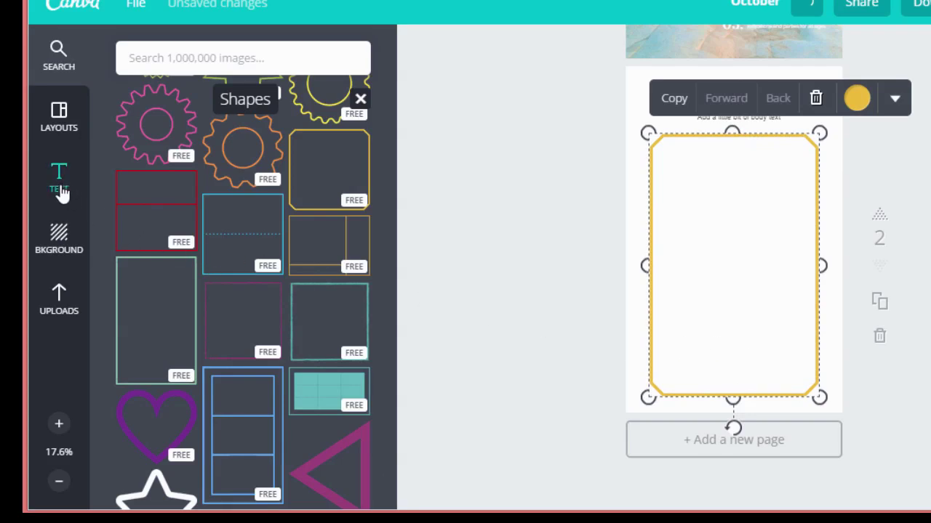
click(60, 190)
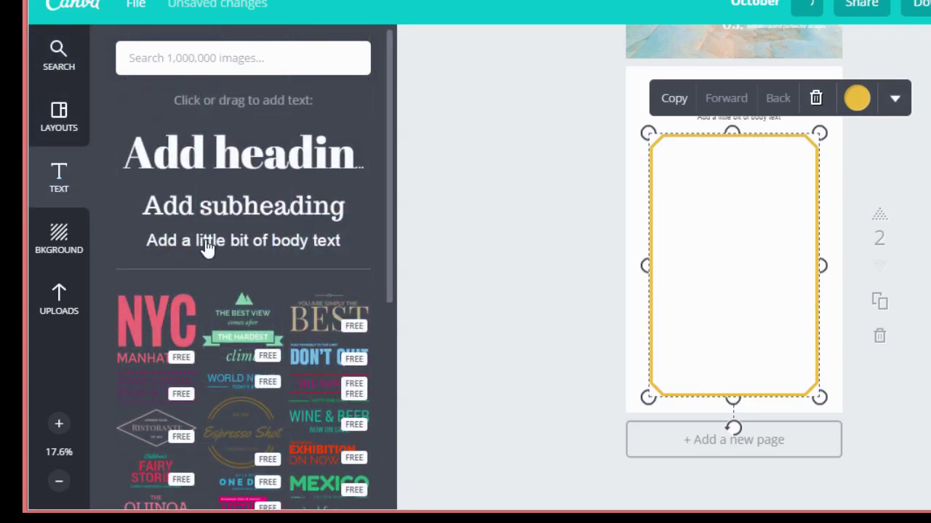
Place a body-text line at the top of the gold frame, then duplicate page 2 as page 3
click(209, 244)
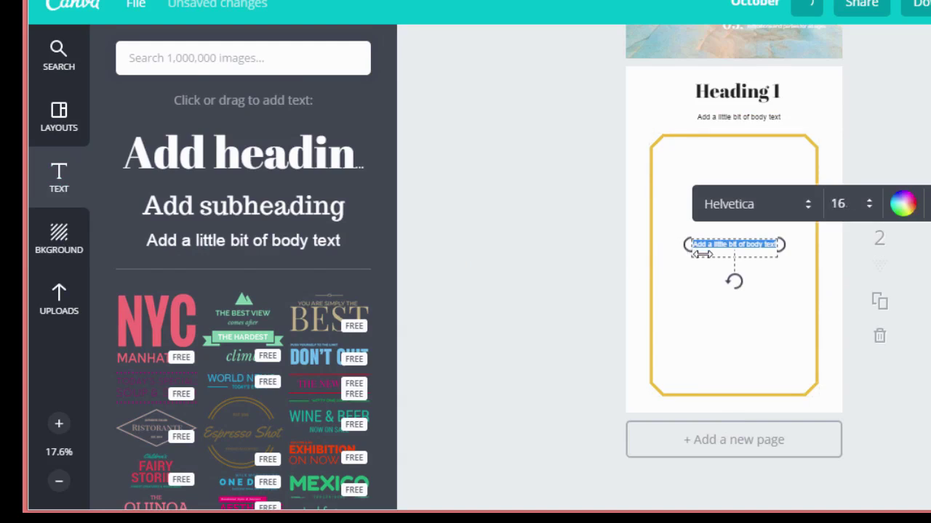
drag(677, 251, 677, 161)
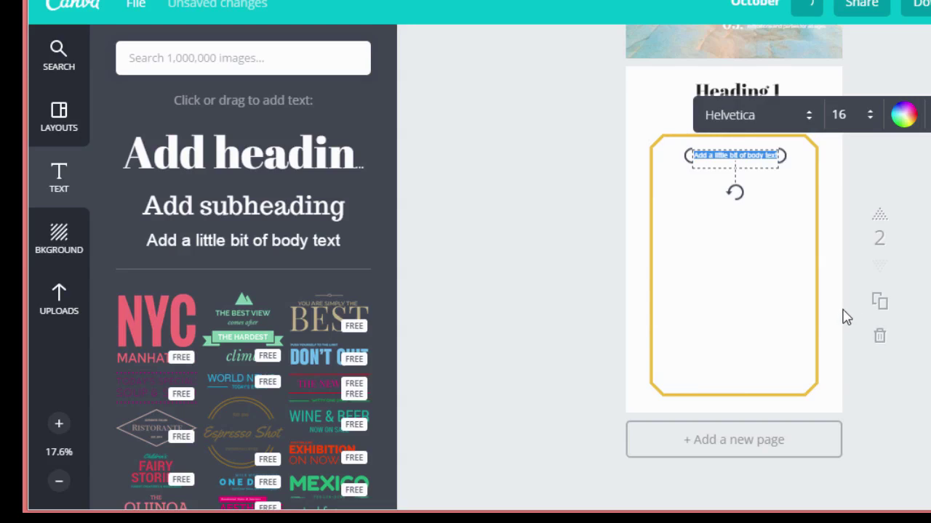
click(880, 304)
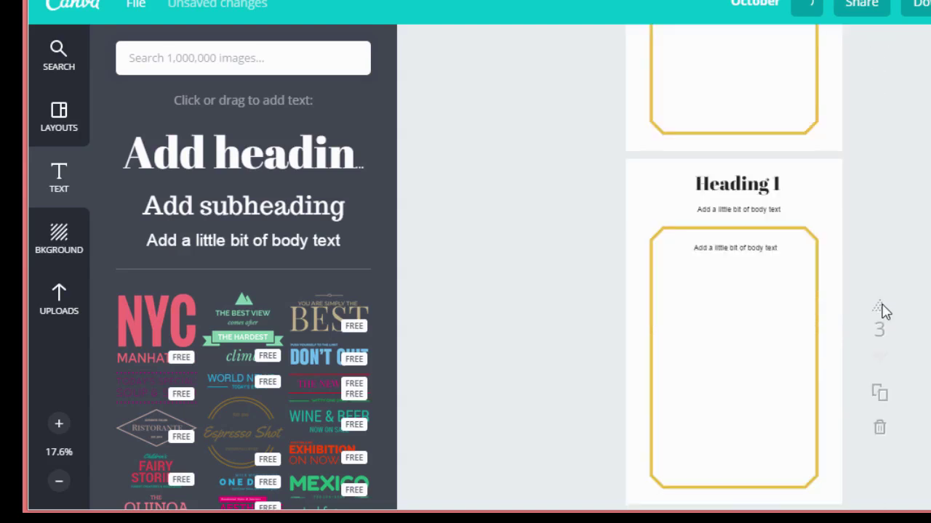
scroll(883, 311, down, 1)
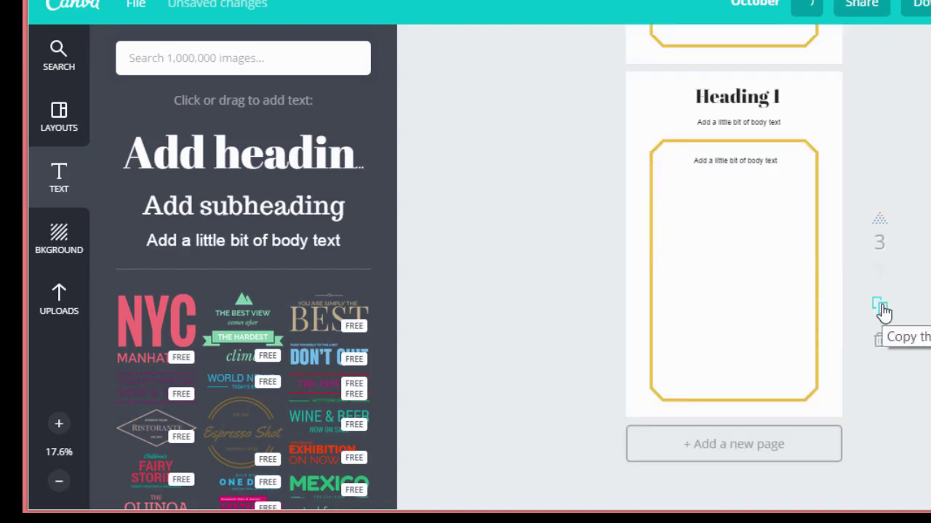
scroll(907, 287, down, 1)
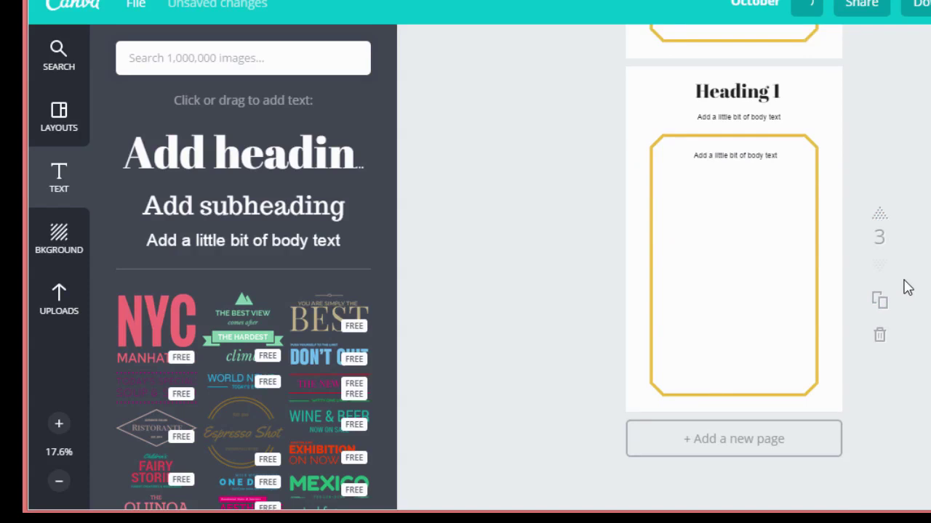
Search elements for 'technology' and add the tablet mockup to page 3
click(201, 59)
text(technology)
key(Return)
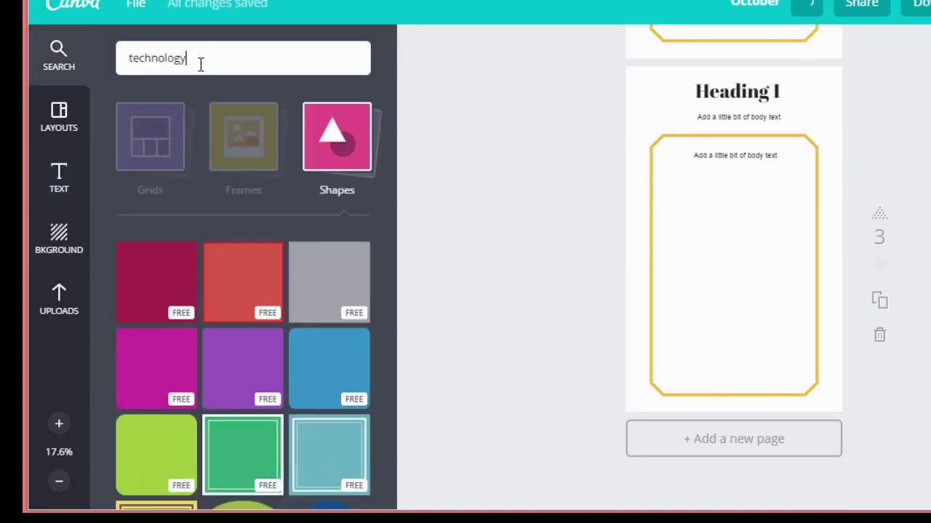
key(Return)
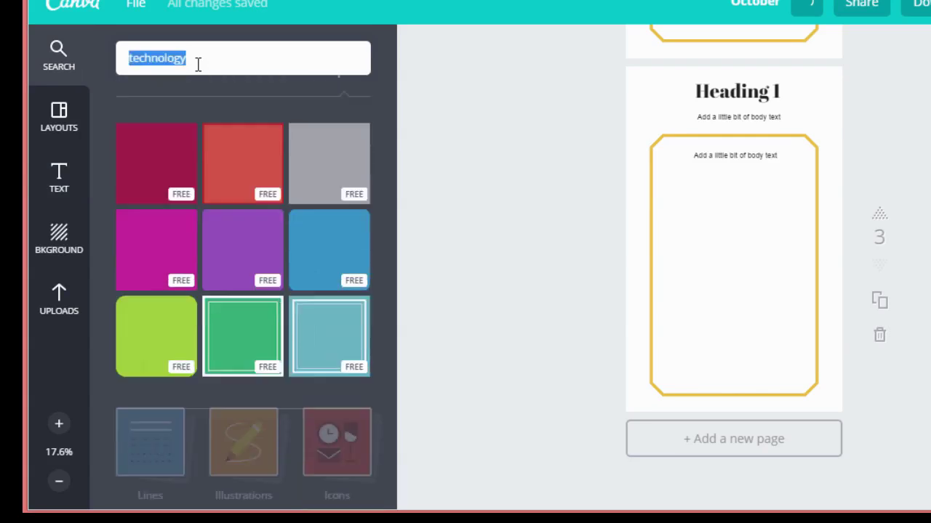
scroll(313, 181, down, 3)
scroll(312, 182, down, 8)
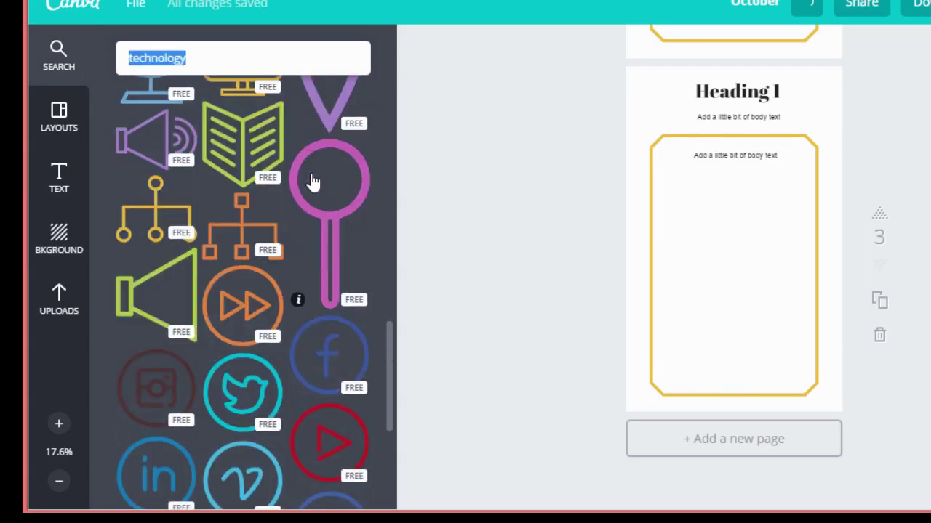
scroll(327, 247, down, 5)
click(330, 250)
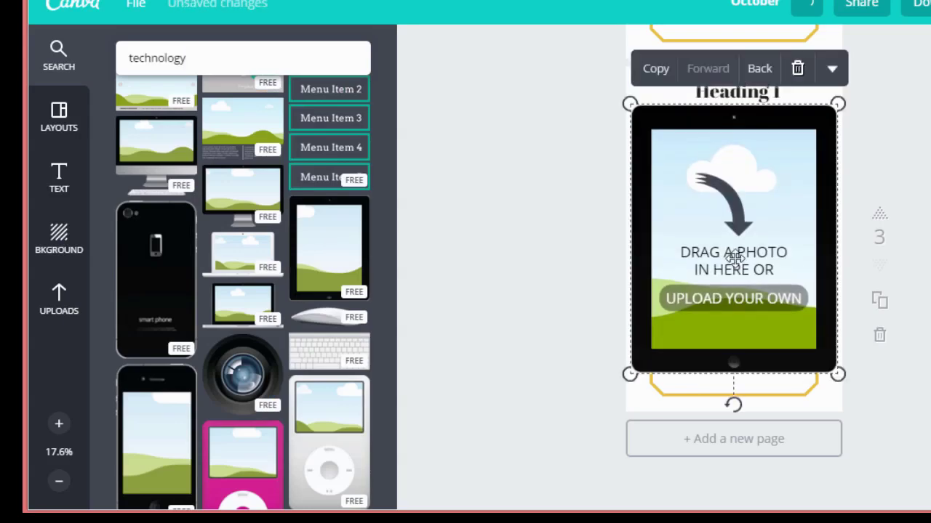
Drop the uploaded smiling-woman photo into the tablet screen, then shrink the tablet into the frame
click(63, 305)
click(352, 231)
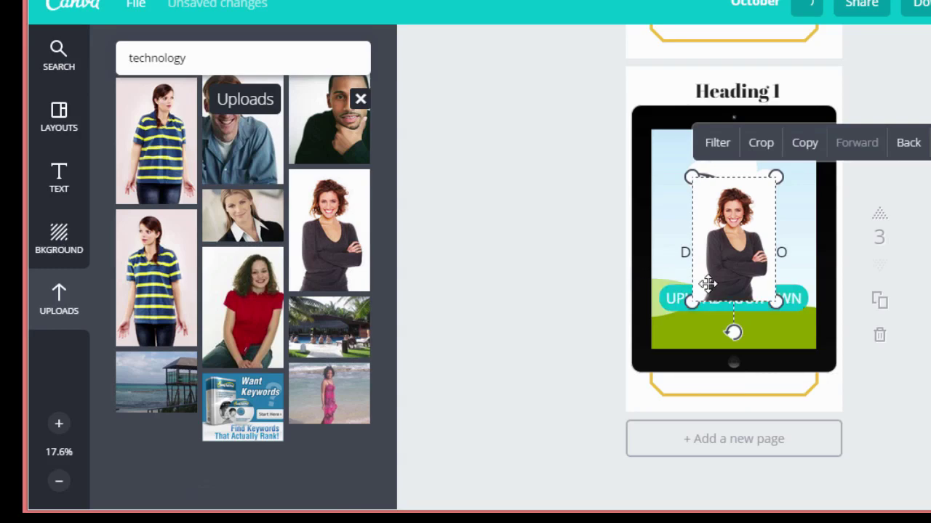
mouse_move(707, 283)
mouse_down()
mouse_move(698, 285)
mouse_move(710, 272)
mouse_up()
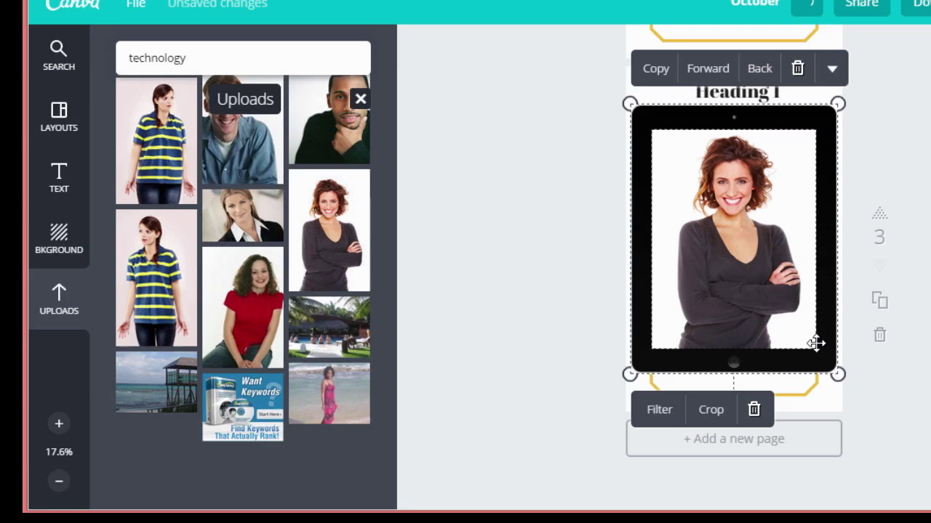
drag(837, 374, 740, 280)
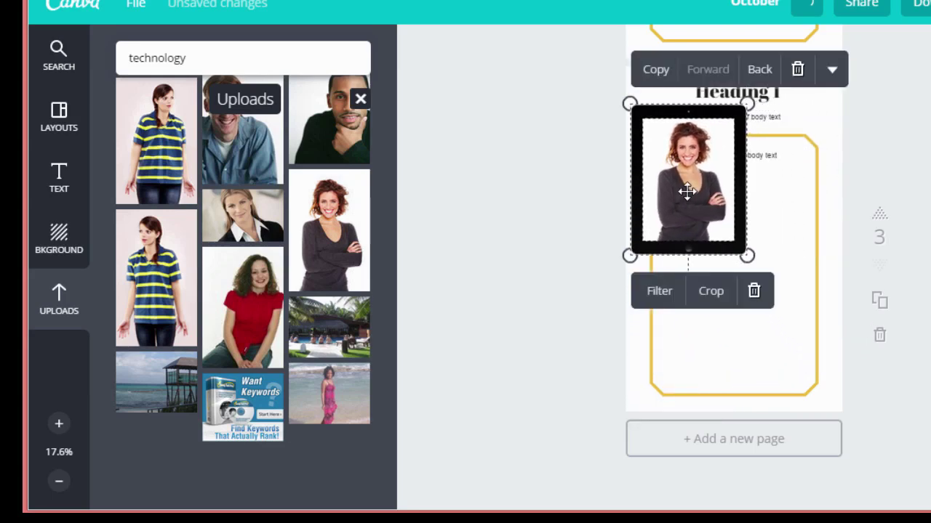
drag(689, 197, 729, 258)
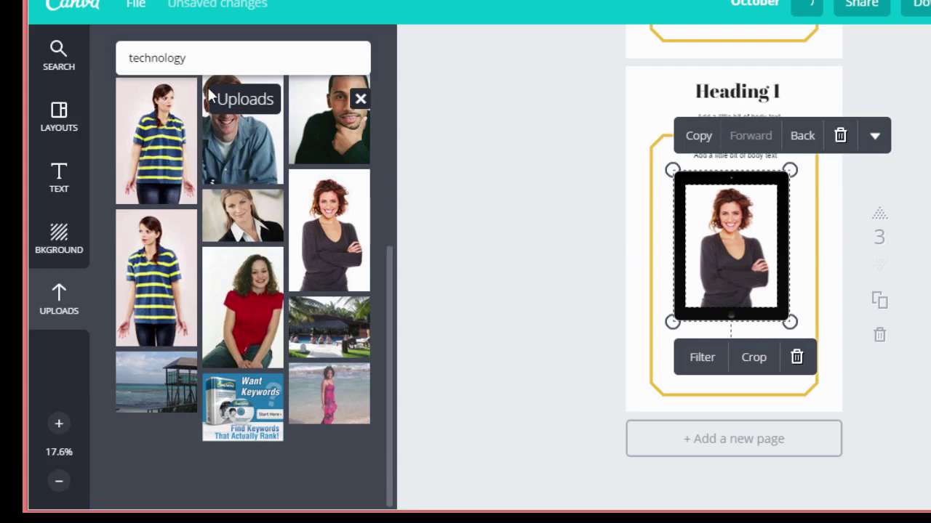
click(195, 54)
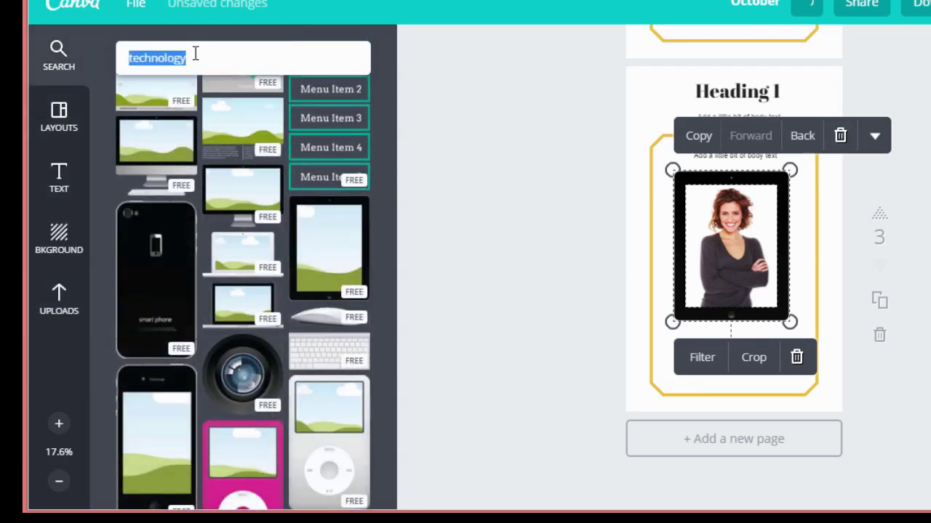
Search 'youtube', add the red play icon, and size it below the tablet inside the frame
text(youtube)
key(Return)
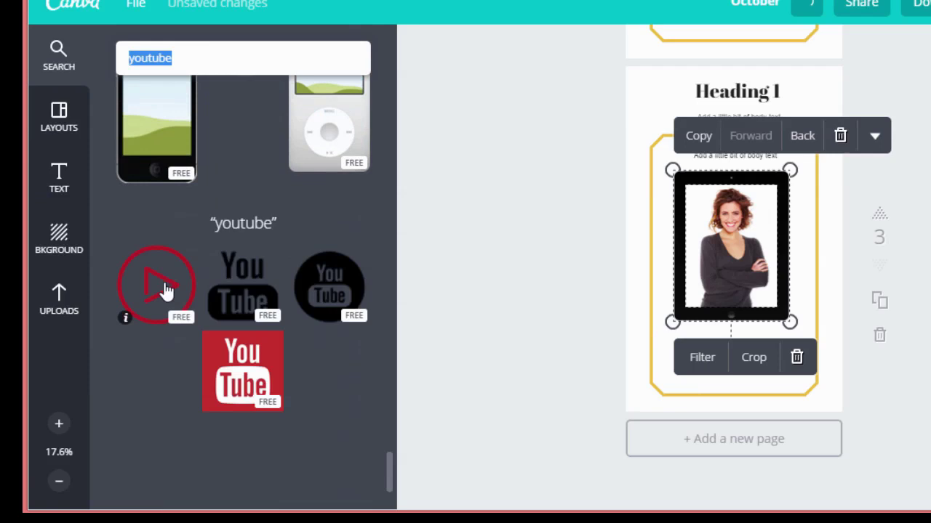
click(166, 290)
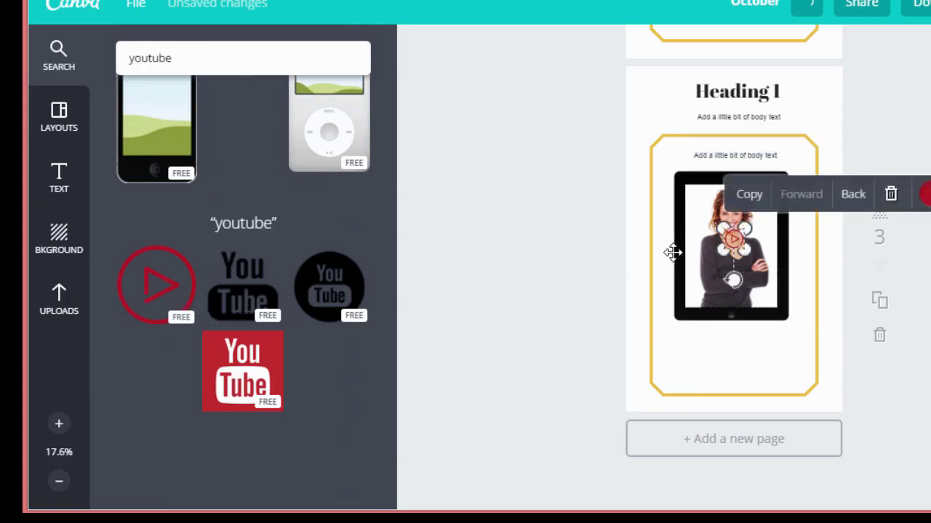
drag(724, 248, 714, 344)
drag(687, 377, 715, 350)
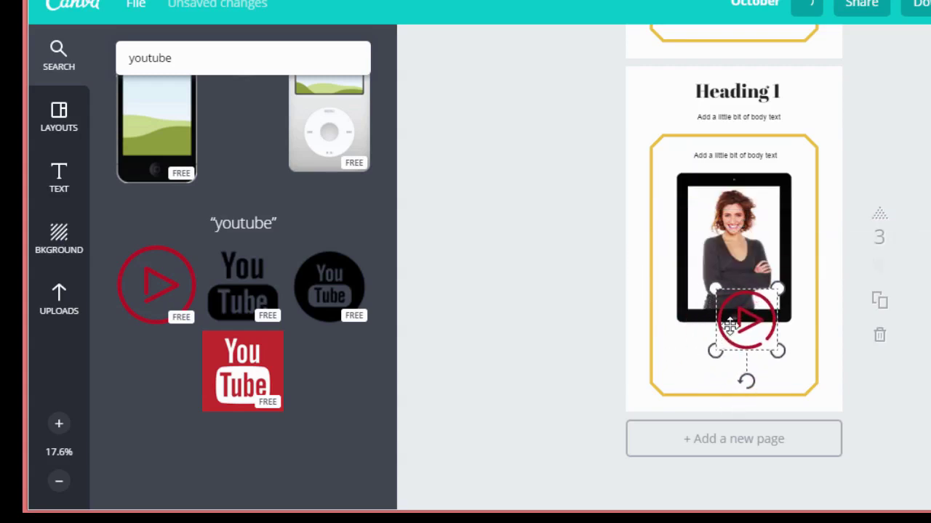
drag(746, 316, 739, 363)
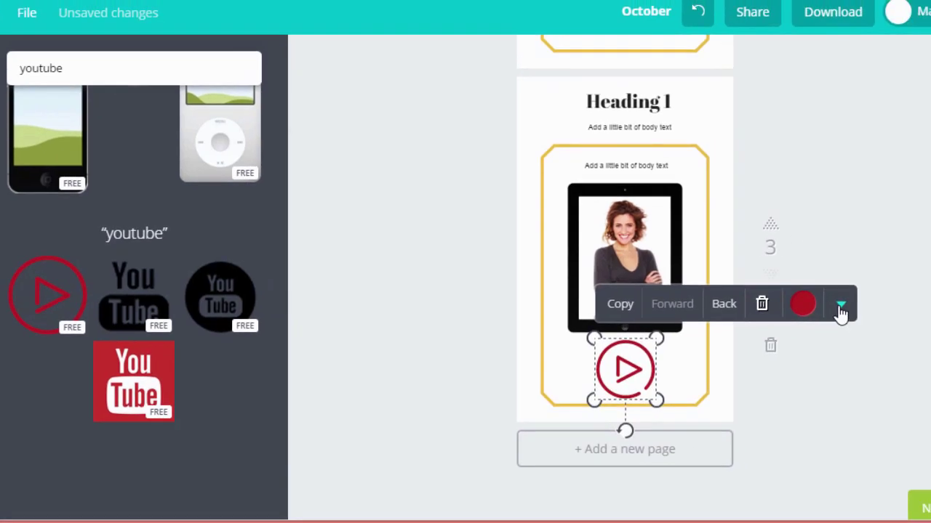
Choose Link from the play icon's toolbar menu to bring up the web-link field
click(841, 308)
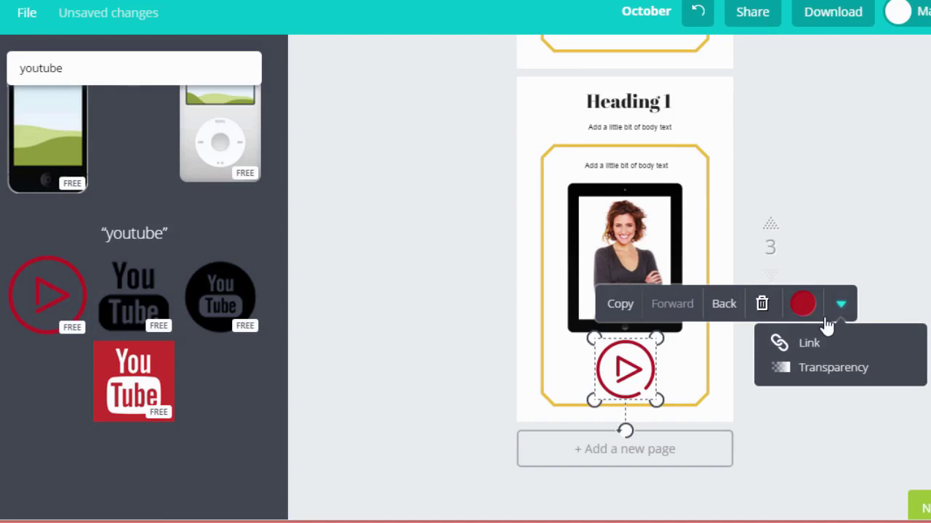
click(800, 353)
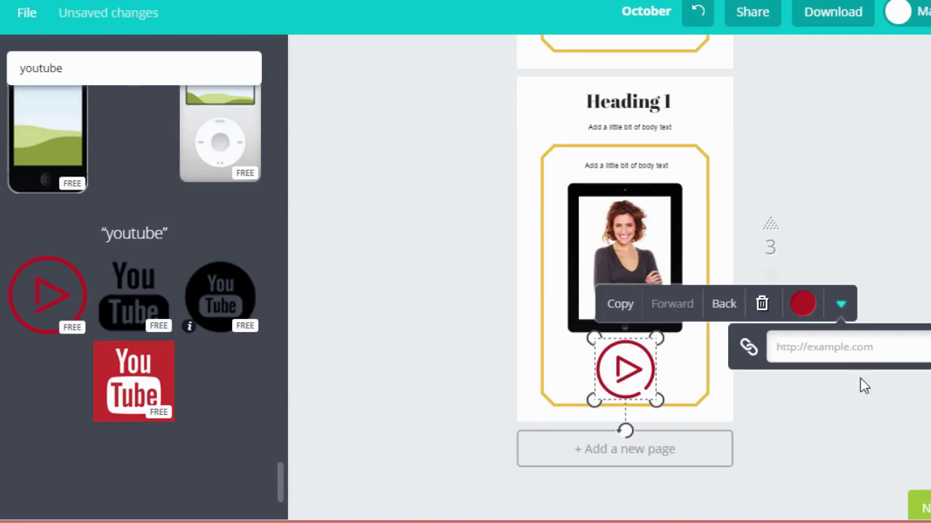
Download the multi-page eBook as a standard PDF file
click(847, 16)
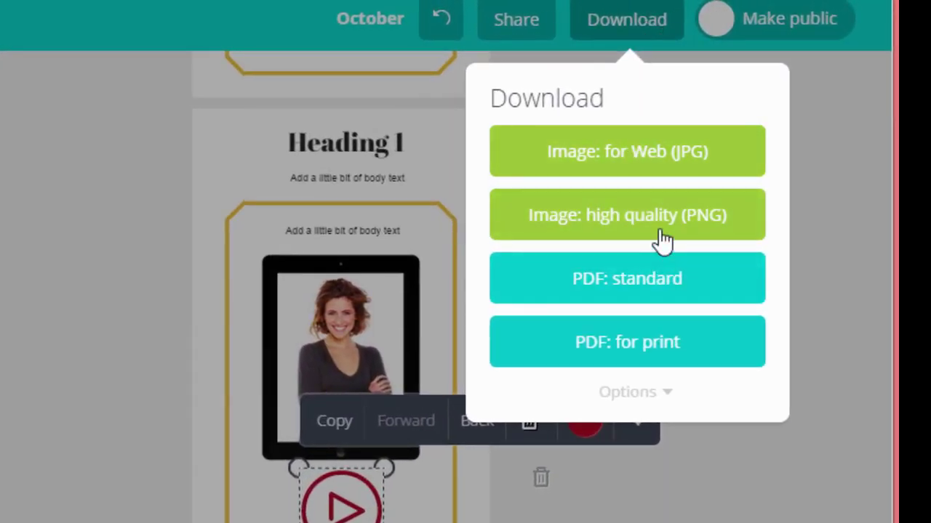
click(612, 294)
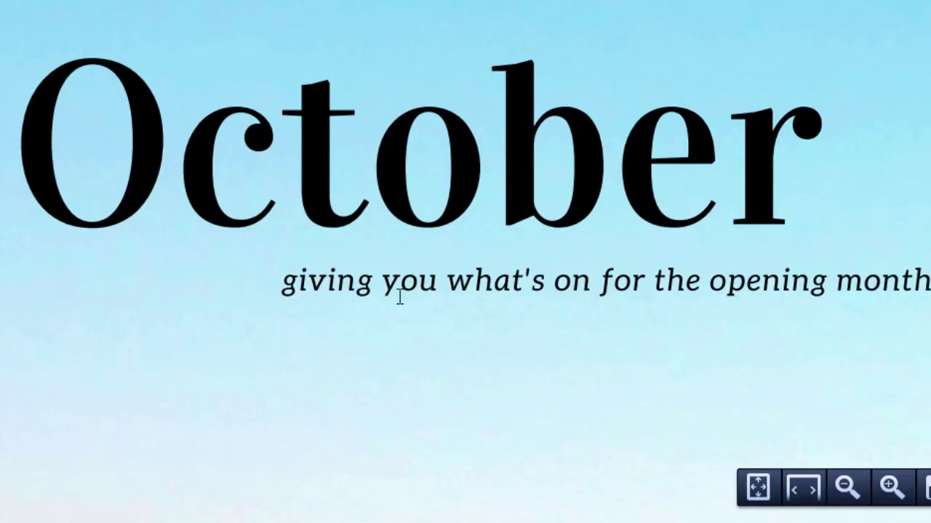
scroll(399, 295, down, 5)
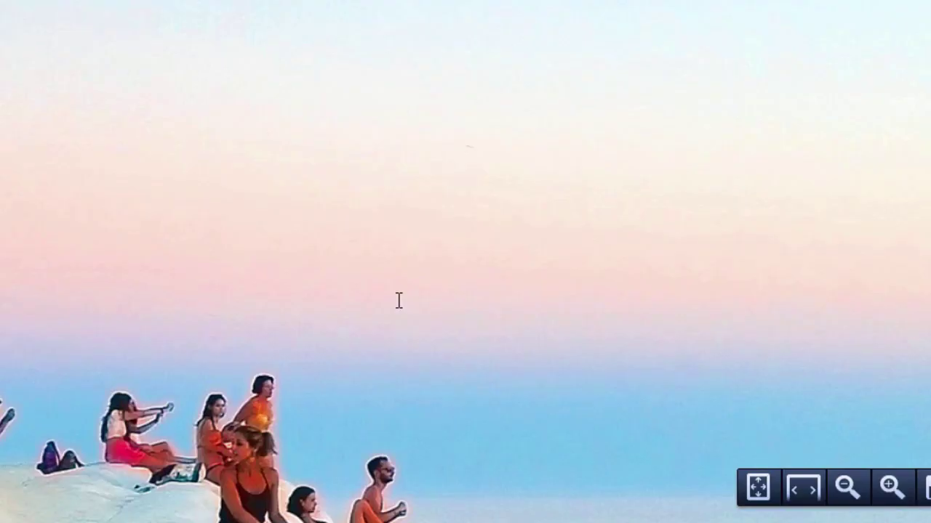
scroll(399, 300, down, 15)
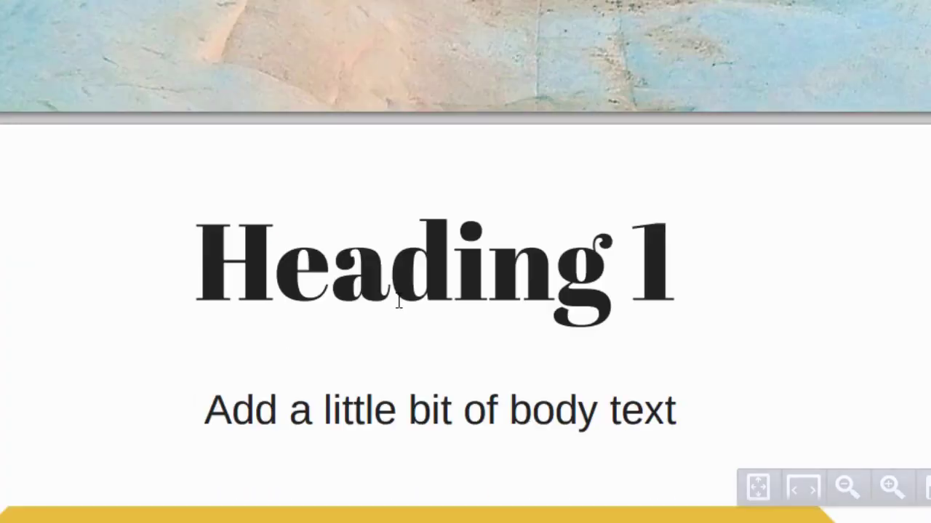